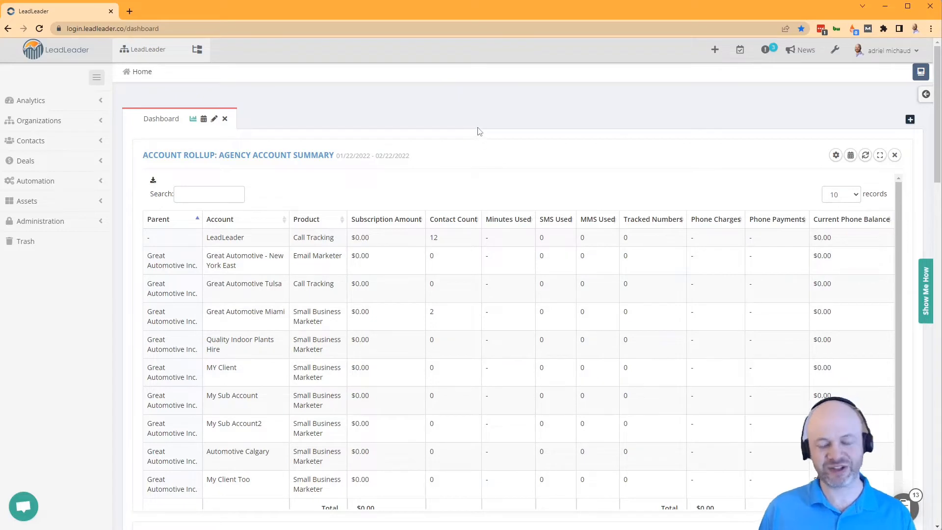
Review the dashboard's client boards for account management, client service type, website development stage and retainer amount
scroll(106, 248, "down", 3)
scroll(121, 233, "down", 6)
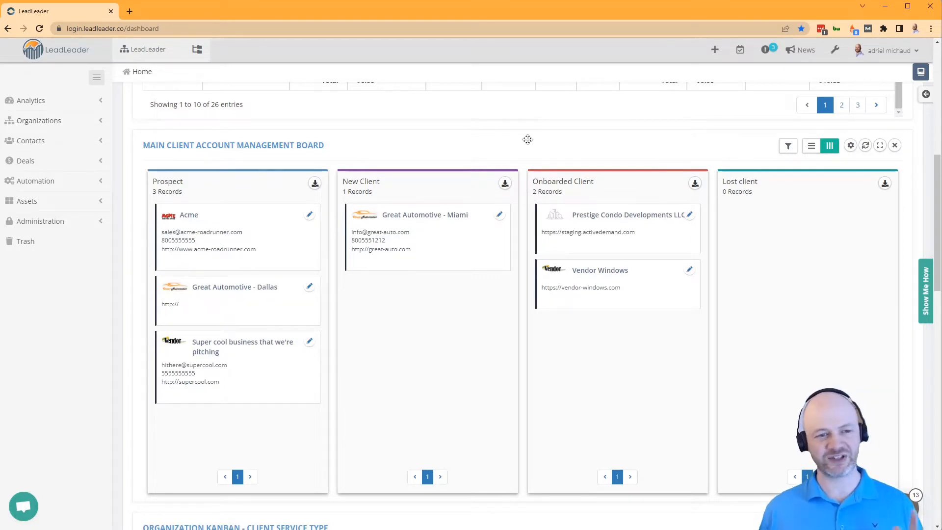
scroll(521, 150, "down", 1)
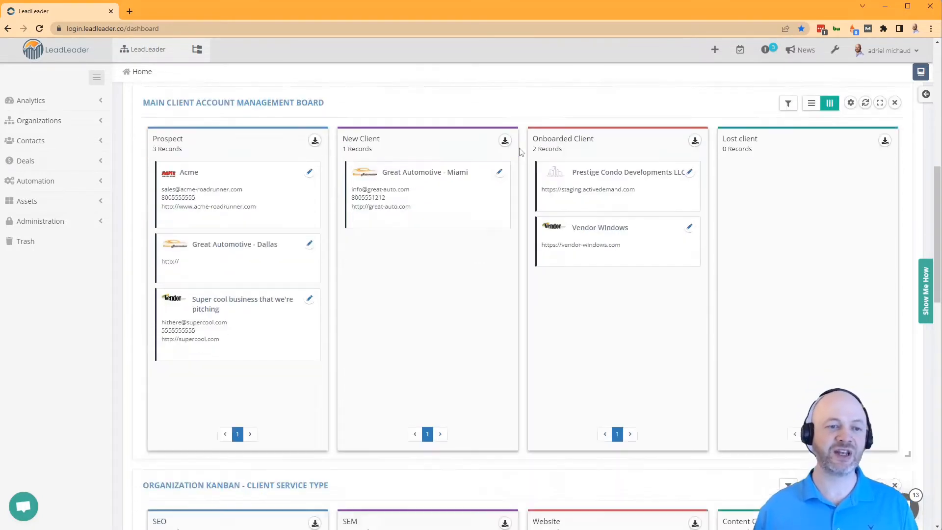
scroll(521, 150, "down", 7)
scroll(521, 155, "up", 1)
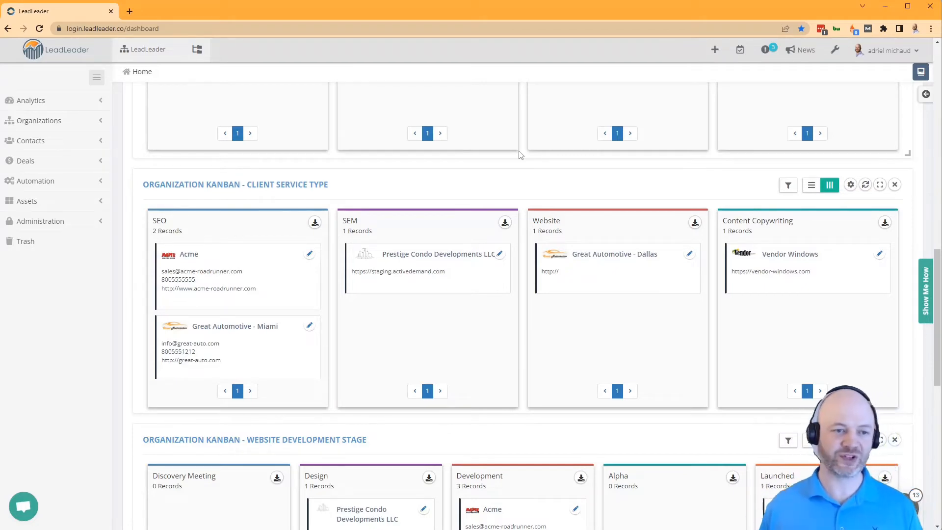
scroll(523, 156, "down", 4)
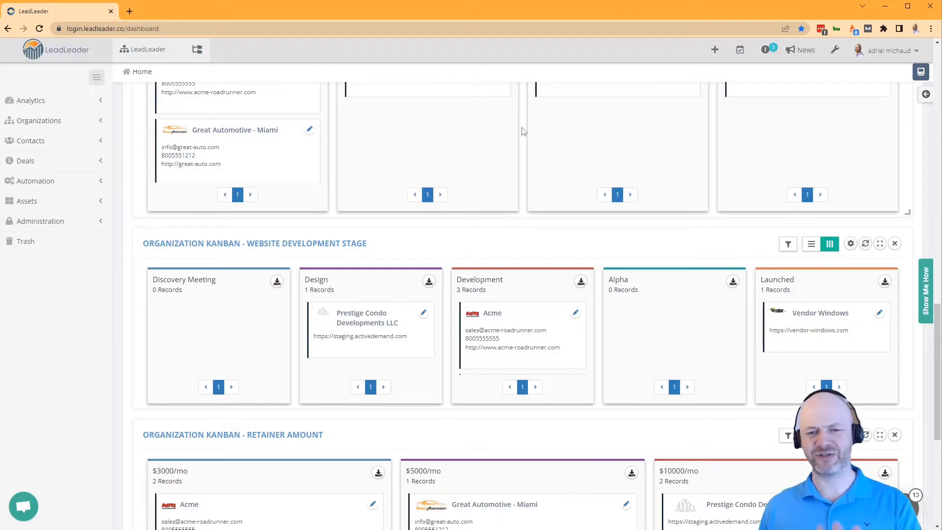
scroll(522, 128, "down", 5)
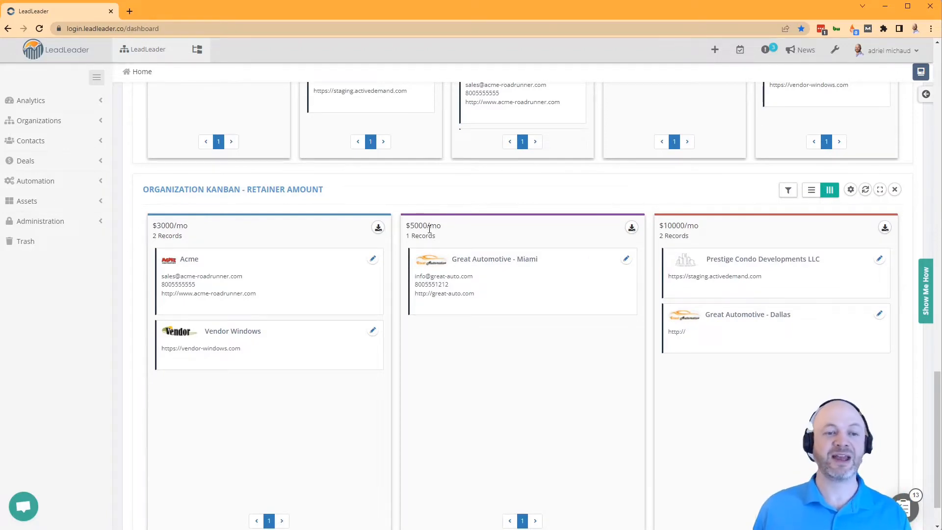
scroll(441, 230, "up", 15)
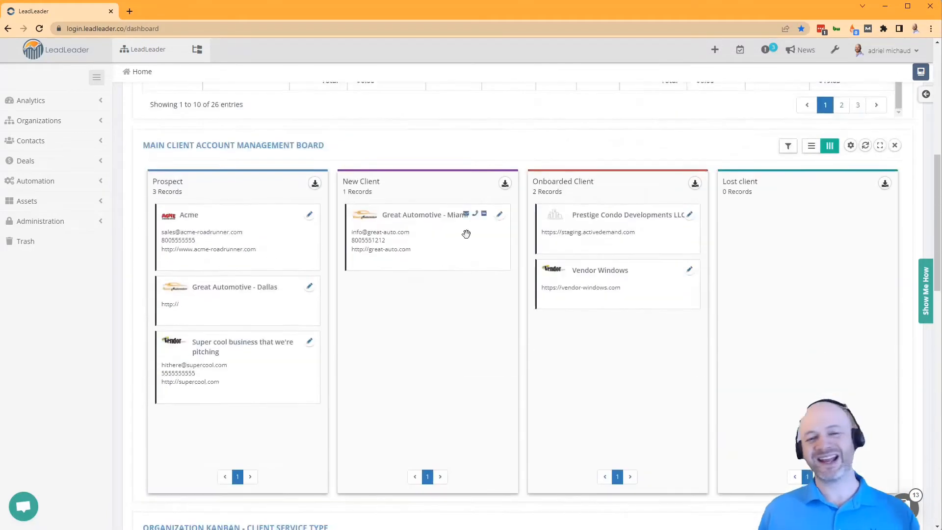
scroll(469, 238, "down", 5)
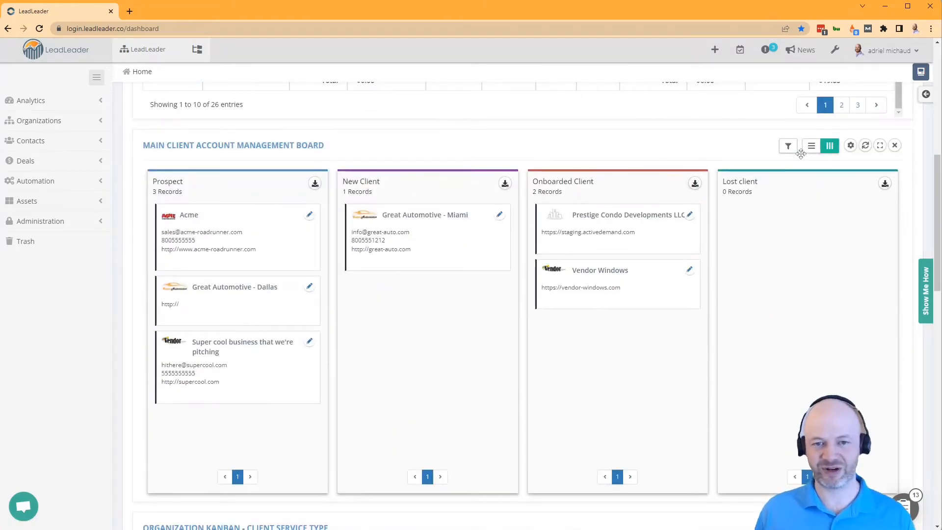
Configure the main client account management board to use the Client Service Type organization field, and save the widget
left_click(851, 147)
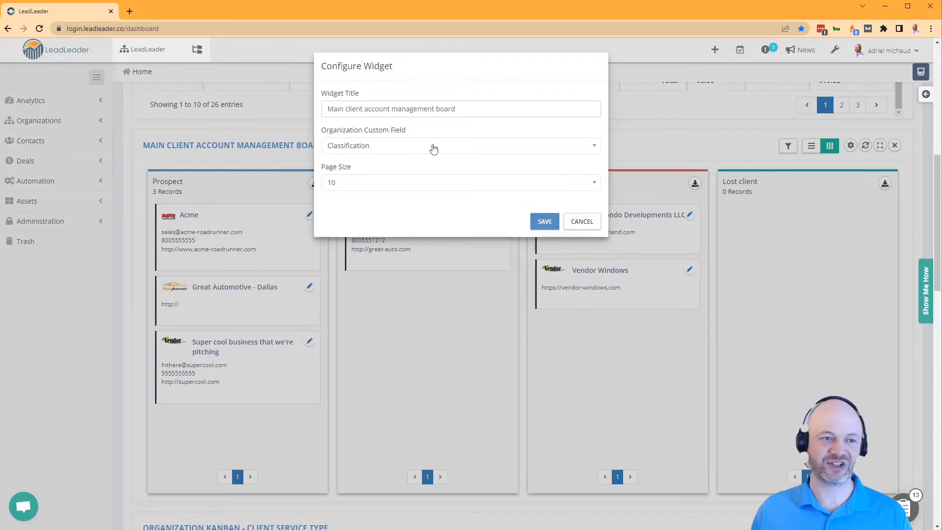
left_click(435, 147)
left_click(426, 191)
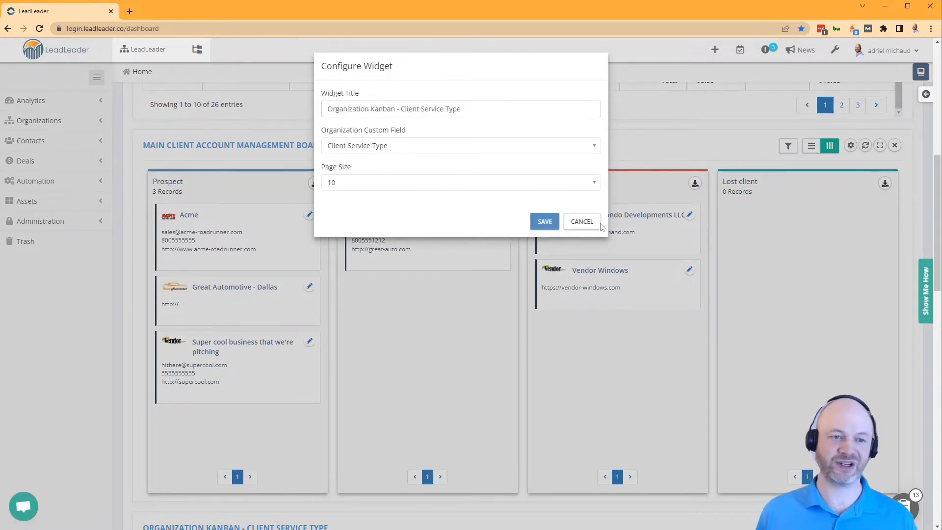
left_click(545, 222)
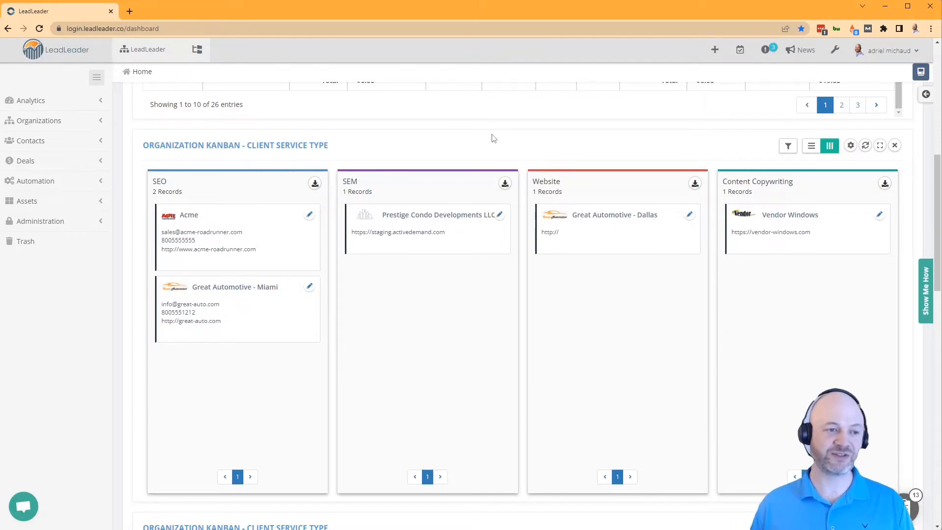
Open the Acme organization for editing from the SEO column and review its details, custom fields and contact information
mouse_move(303, 203)
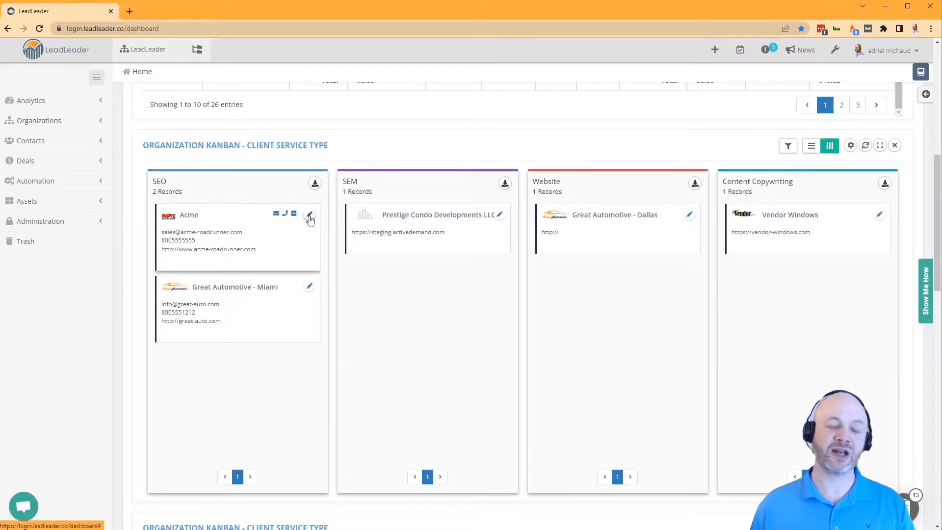
left_click(310, 216)
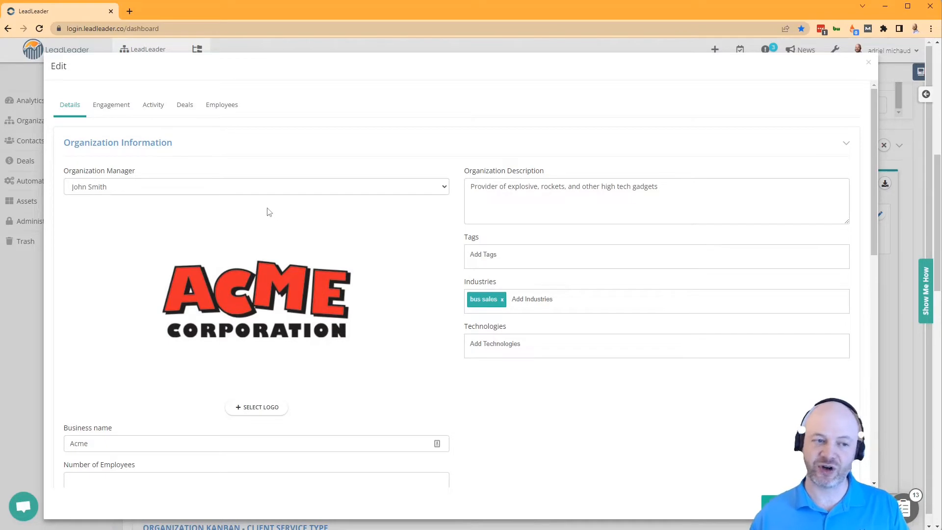
scroll(494, 273, "down", 8)
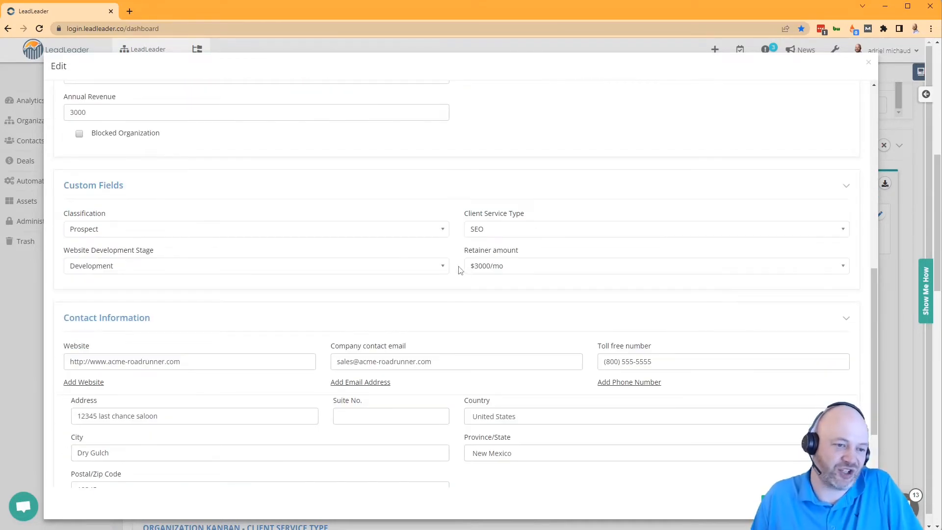
scroll(463, 260, "down", 2)
scroll(461, 277, "up", 10)
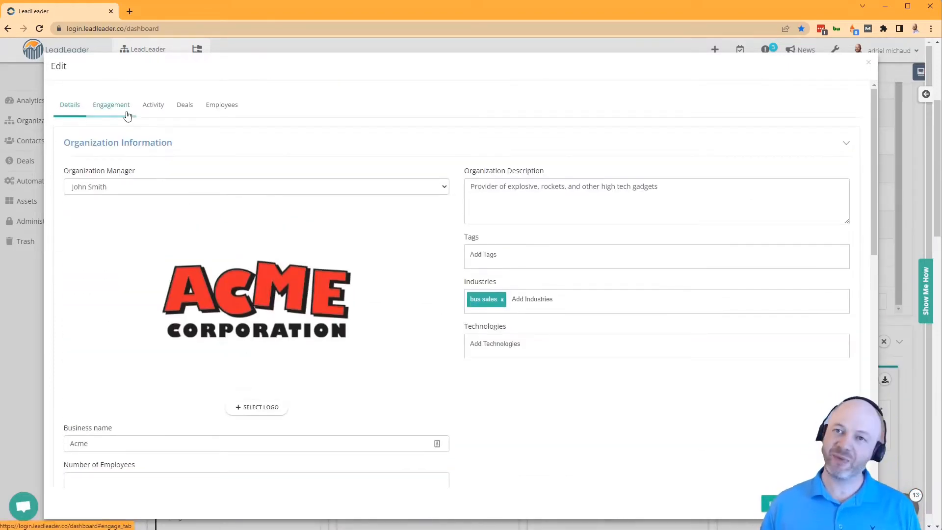
Review Acme's engagement notes and tasks, activity history, deals and employees, and close the record
left_click(127, 115)
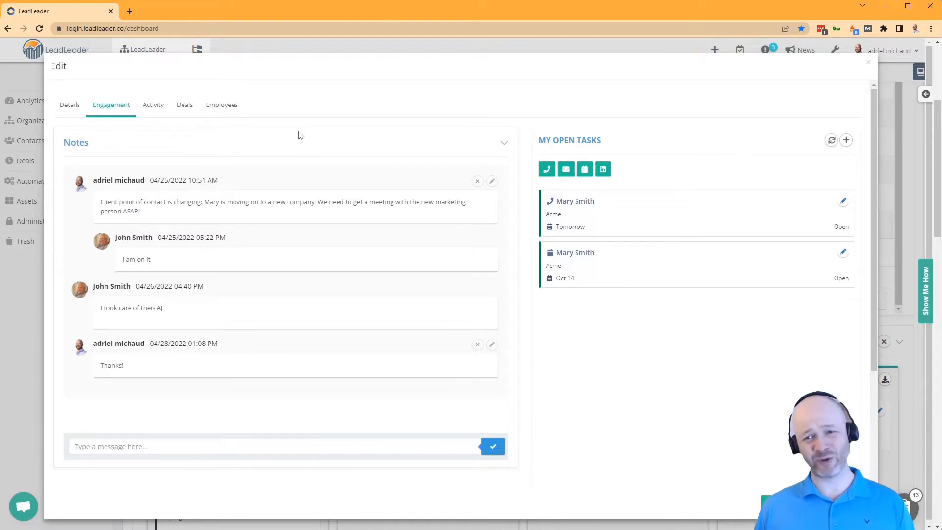
left_click(158, 109)
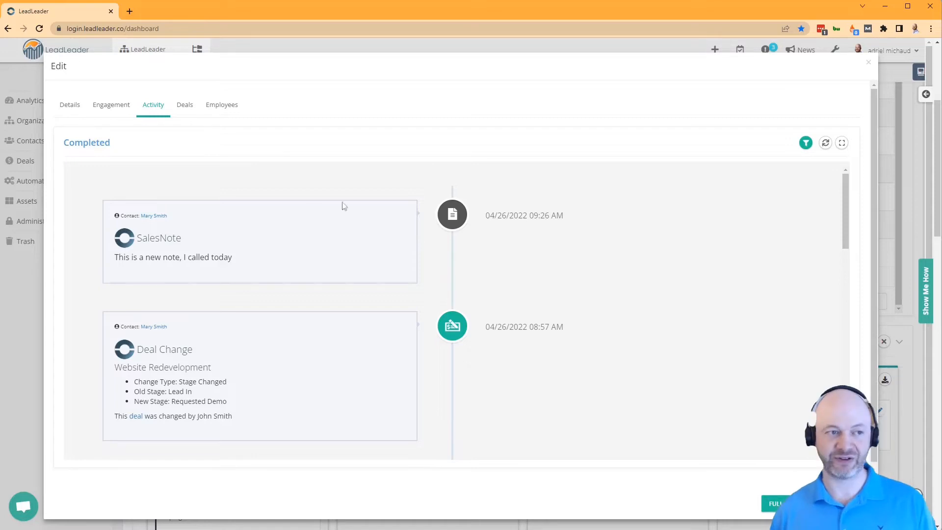
left_click(131, 109)
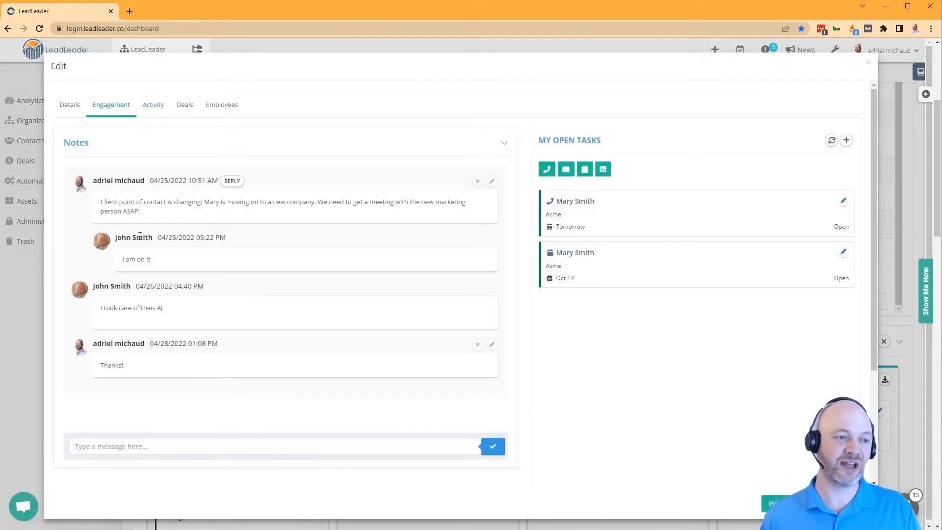
left_click(147, 106)
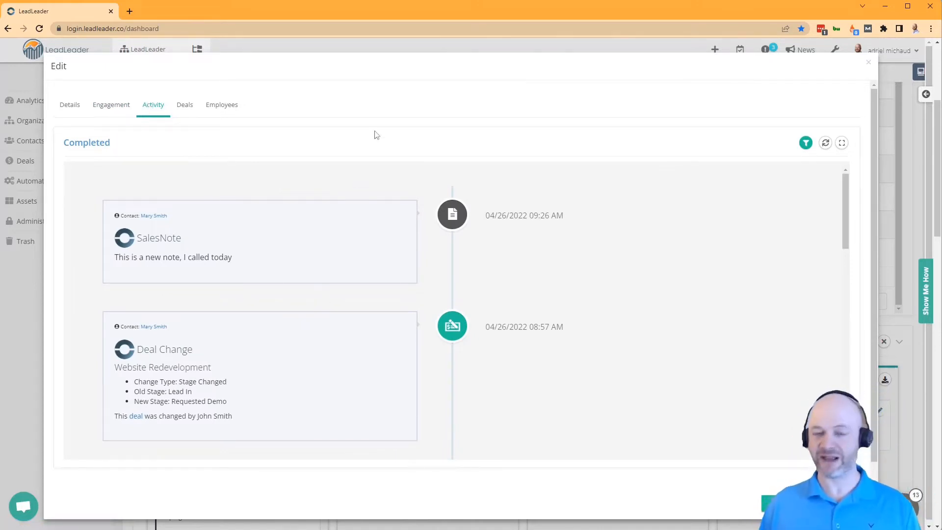
left_click(185, 106)
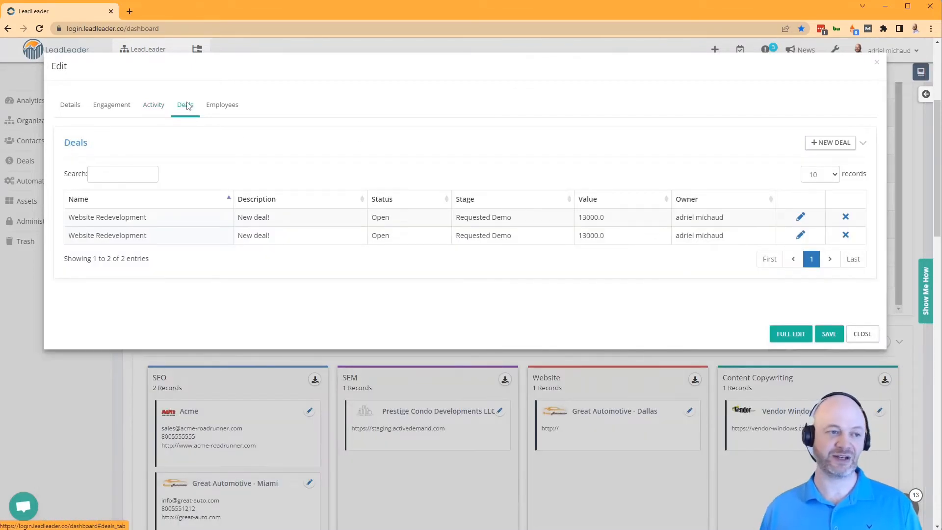
left_click(213, 106)
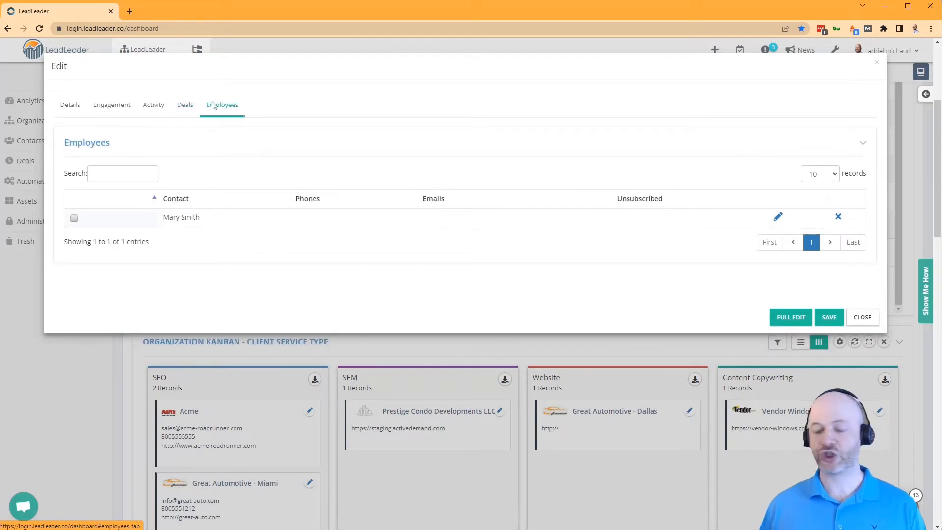
left_click(121, 106)
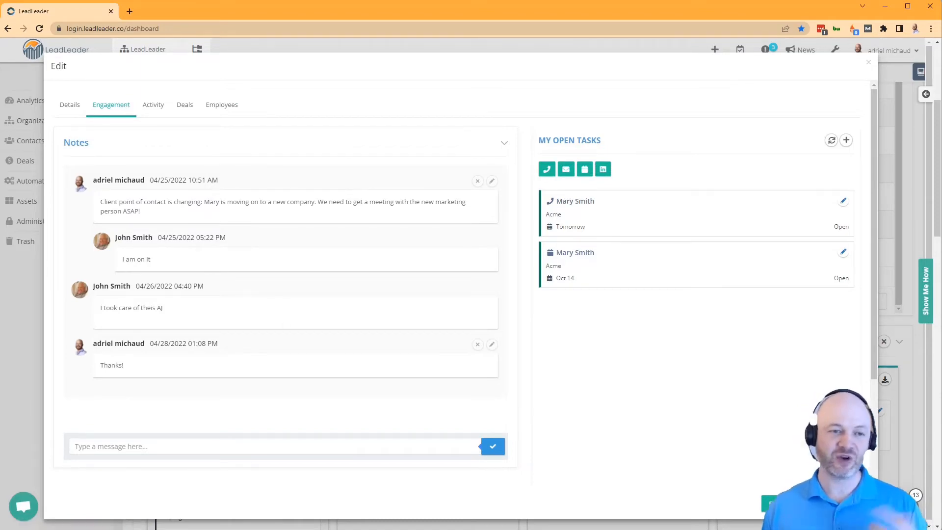
key("Escape")
Open the administration's field management page and show the custom fields defined for organizations
scroll(452, 435, "down", 1)
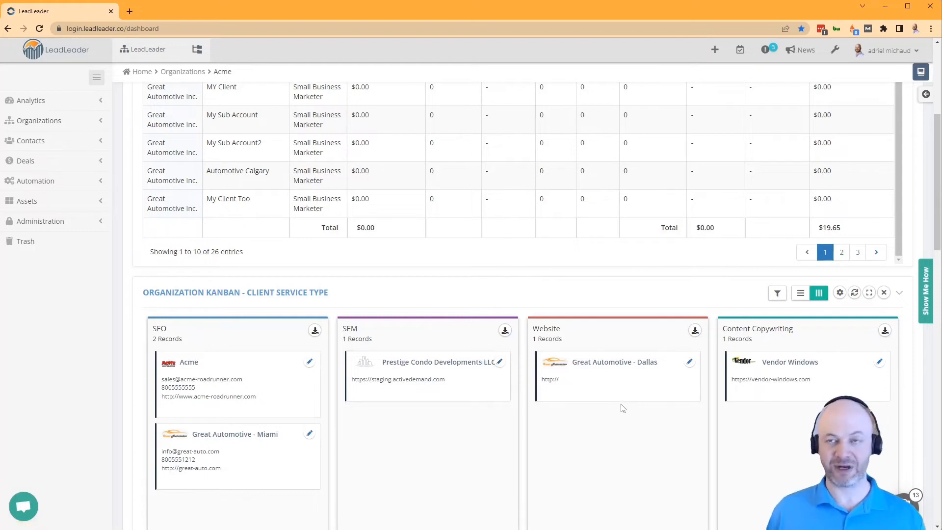
scroll(620, 407, "down", 2)
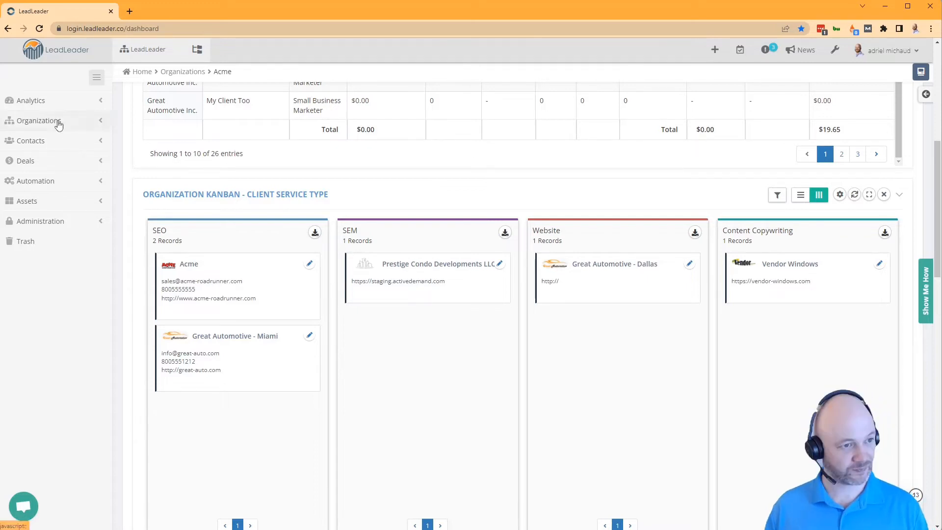
left_click(59, 126)
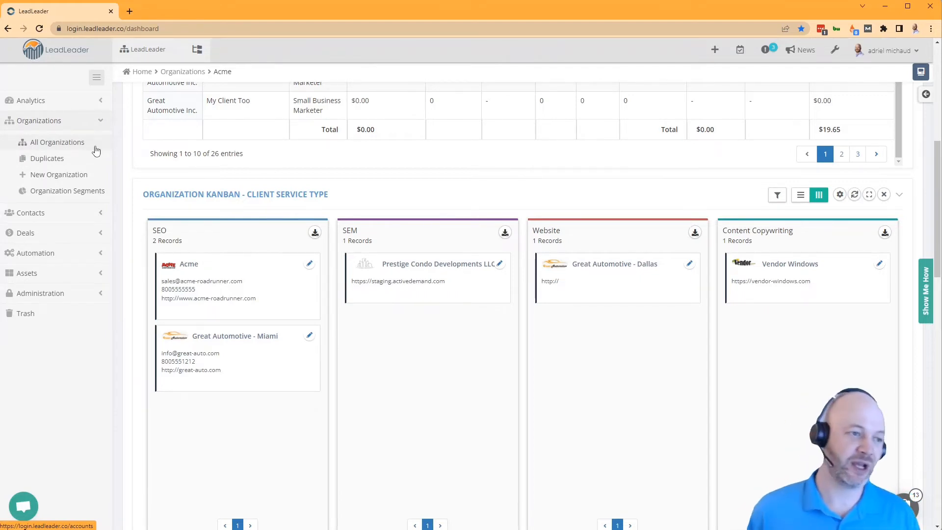
left_click(79, 294)
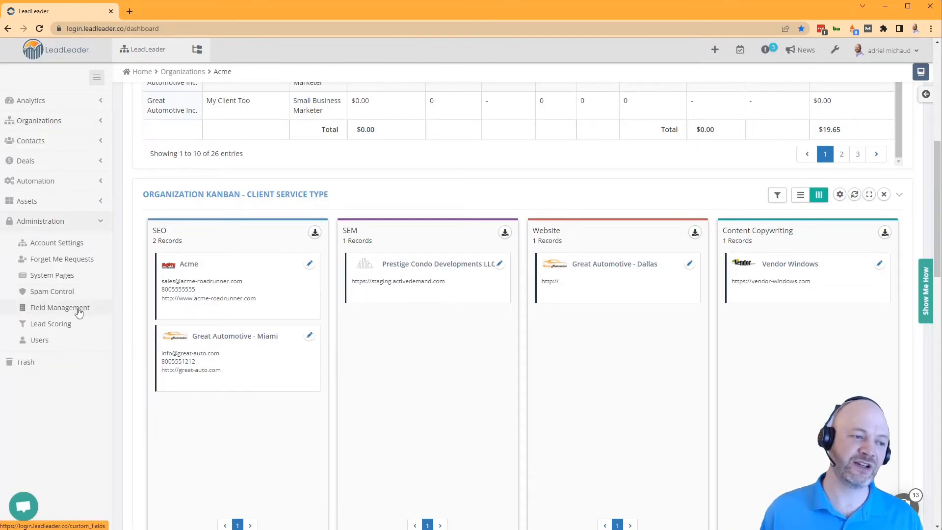
left_click(75, 307)
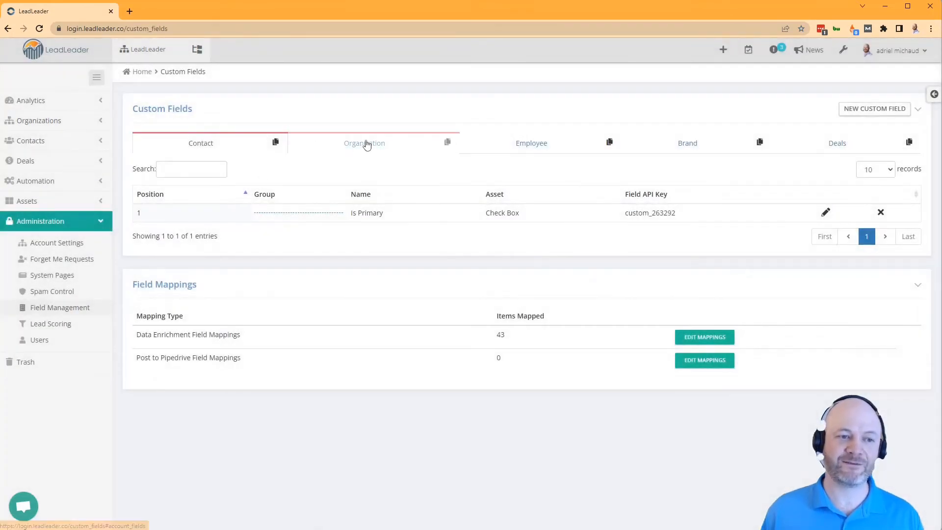
left_click(367, 143)
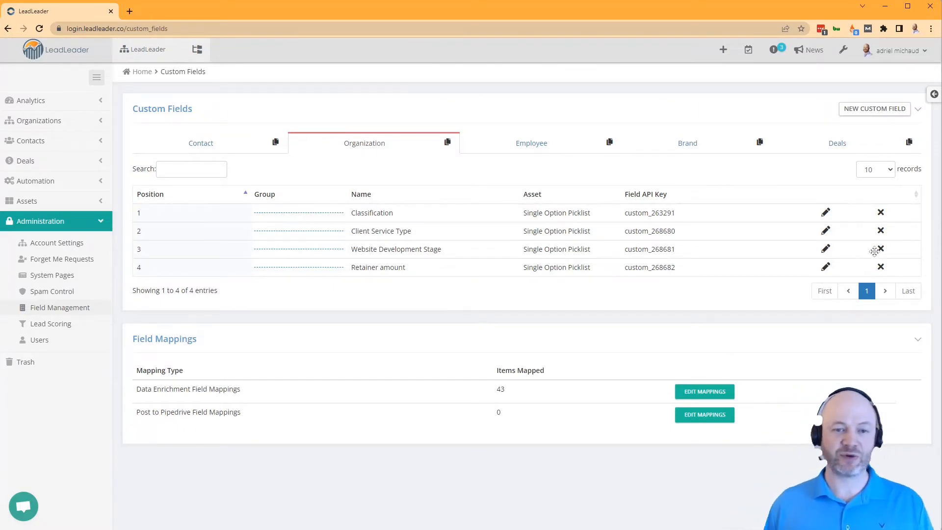
Enter "Try to recover" as an additional option of the Classification picklist field, and discard the edit
left_click(826, 212)
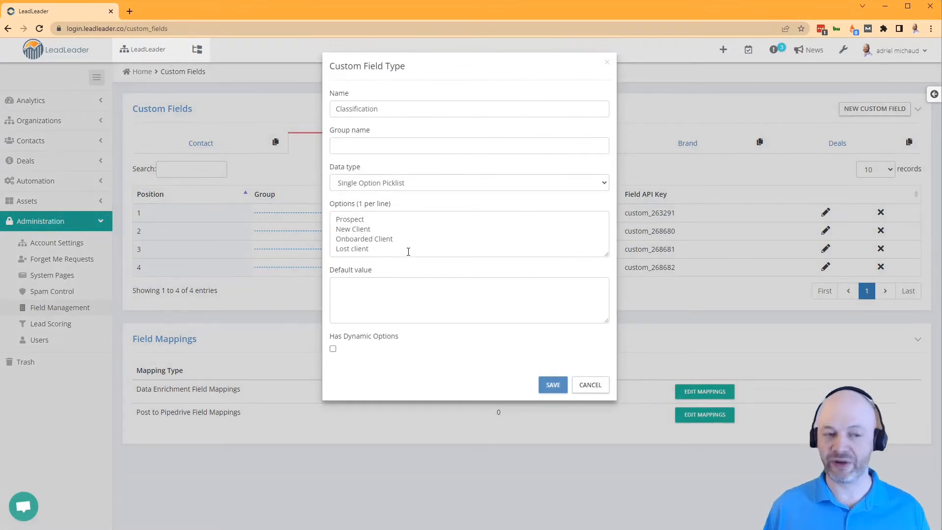
left_click(408, 252)
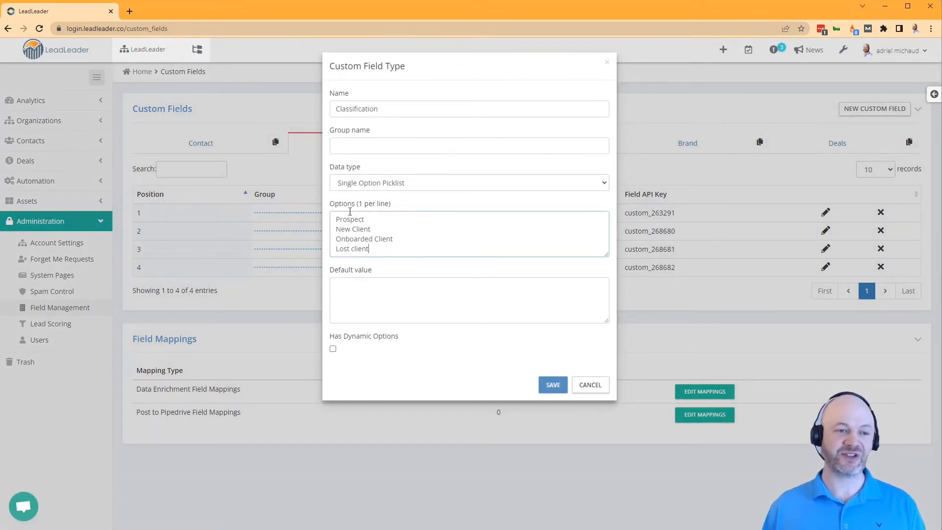
key("Return")
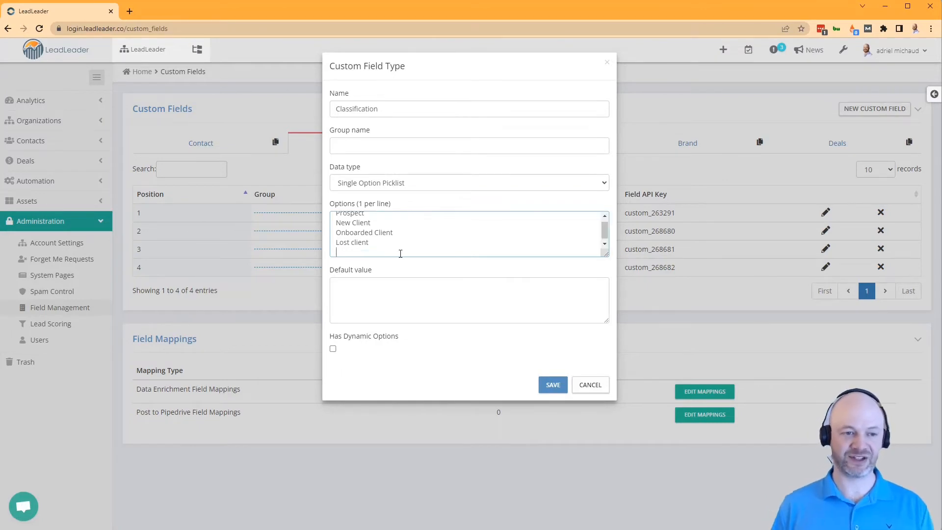
type("Try to recover")
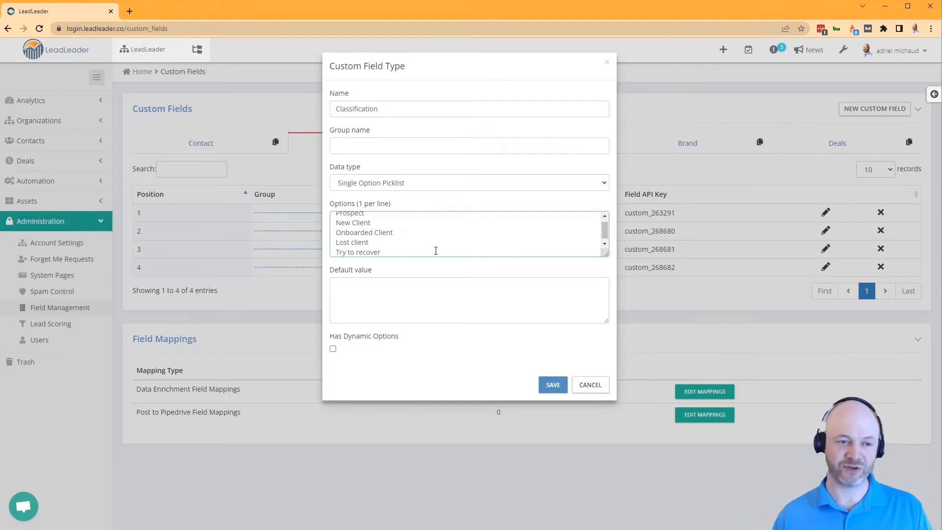
left_click(596, 386)
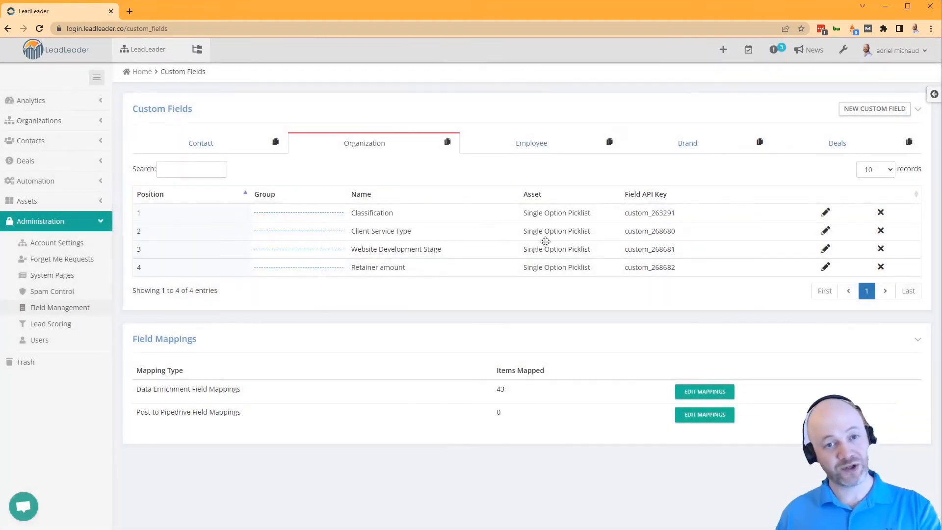
Return to the dashboard and open Acme's record from the client service type board to view its custom fields
left_click(64, 101)
left_click(64, 121)
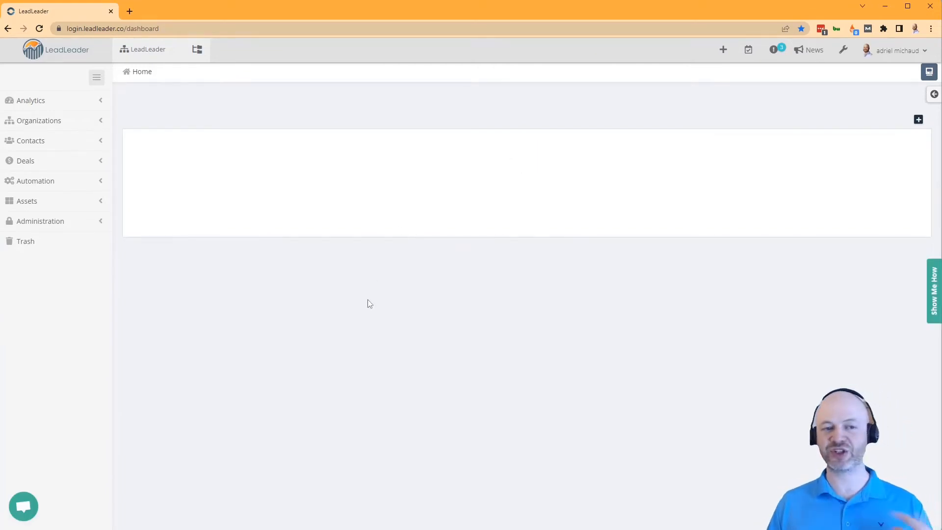
scroll(142, 277, "down", 5)
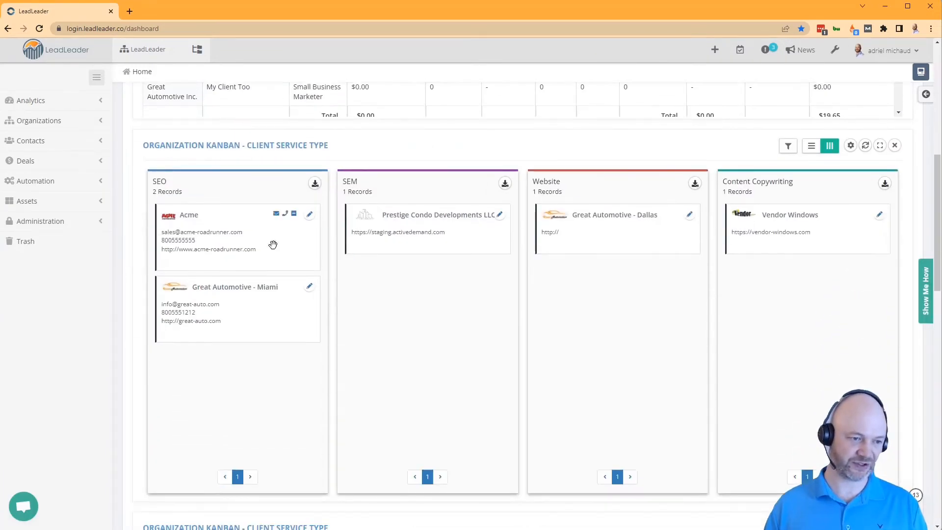
left_click(310, 215)
scroll(460, 257, "down", 8)
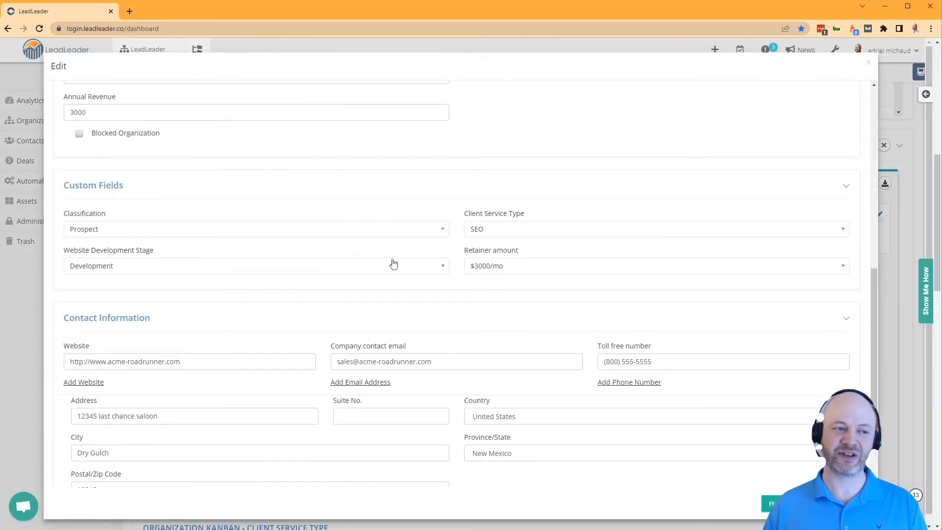
Show the Classification options in Acme's record, leave the field set to Prospect, and close the record
left_click(391, 238)
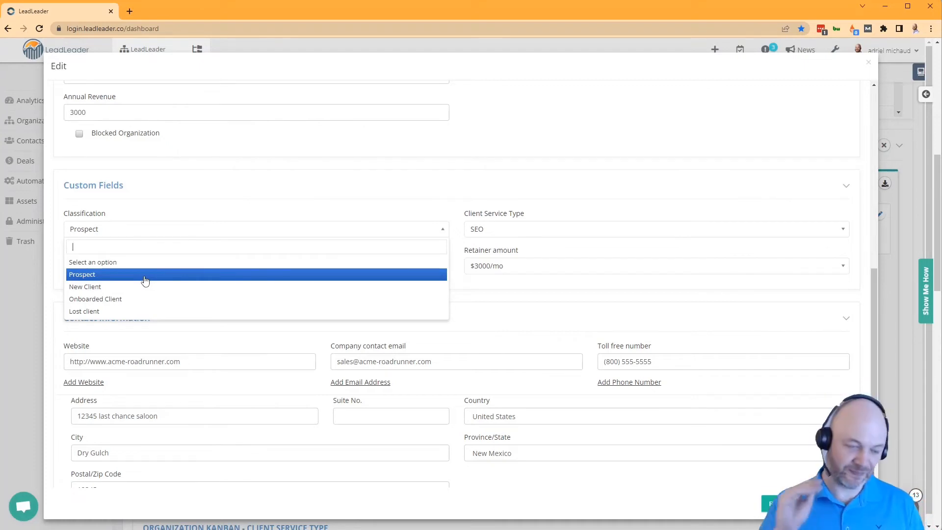
left_click(139, 263)
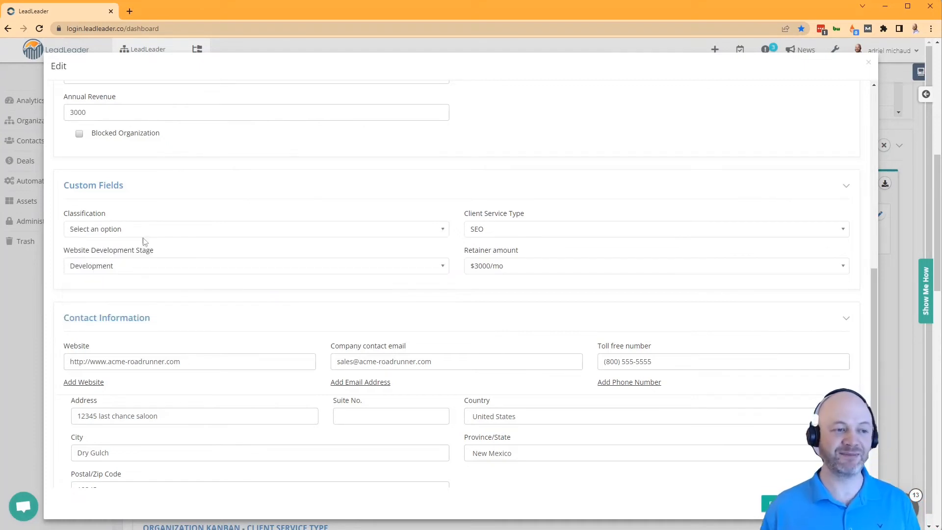
left_click(147, 230)
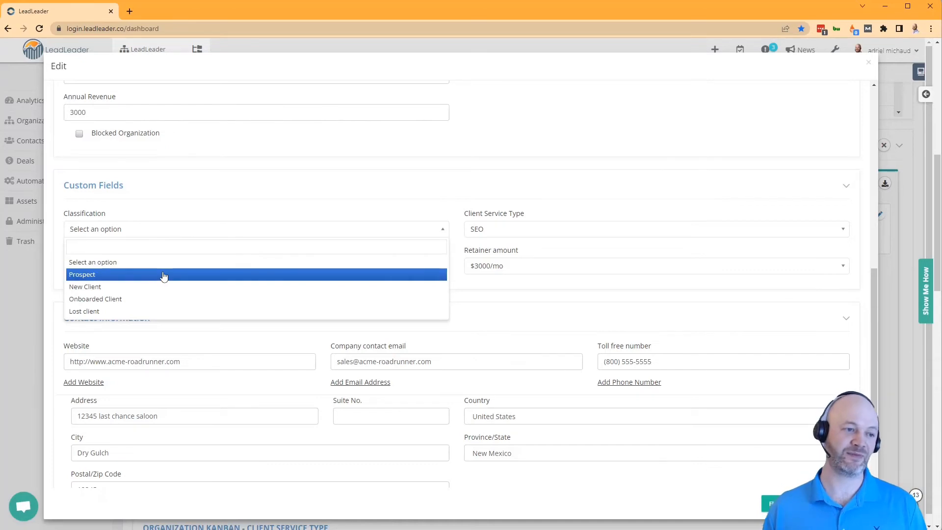
left_click(161, 274)
left_click_drag(456, 286, 456, 286)
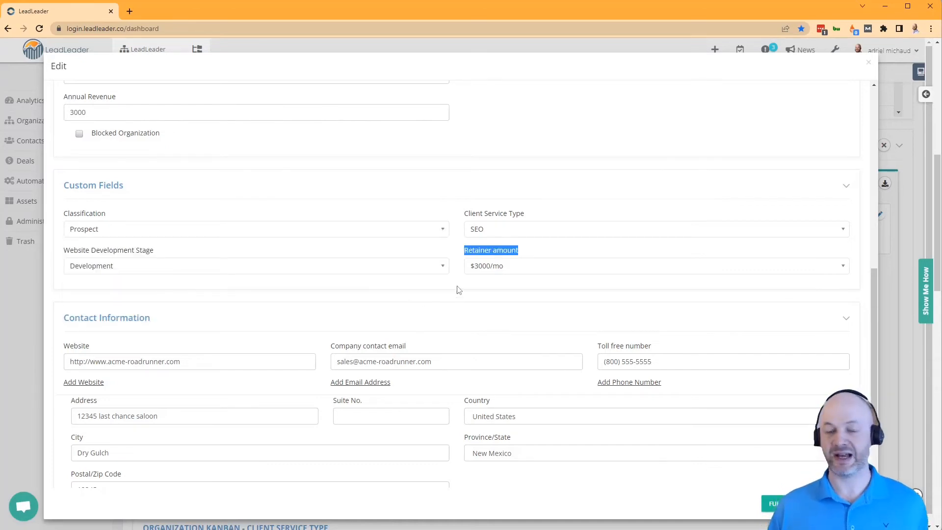
left_click(457, 289)
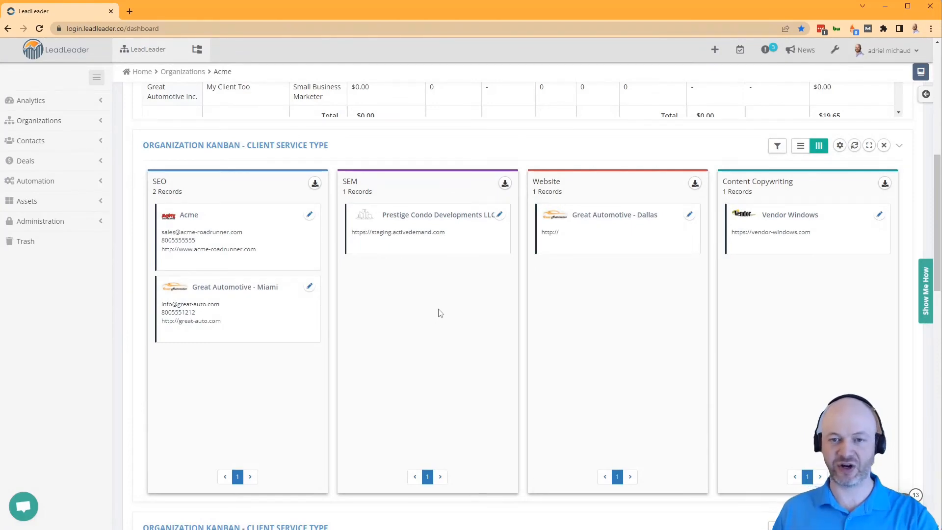
Search the dashboard widgets for "kanban" and add an Organization Kanban widget to the dashboard
scroll(440, 313, "up", 8)
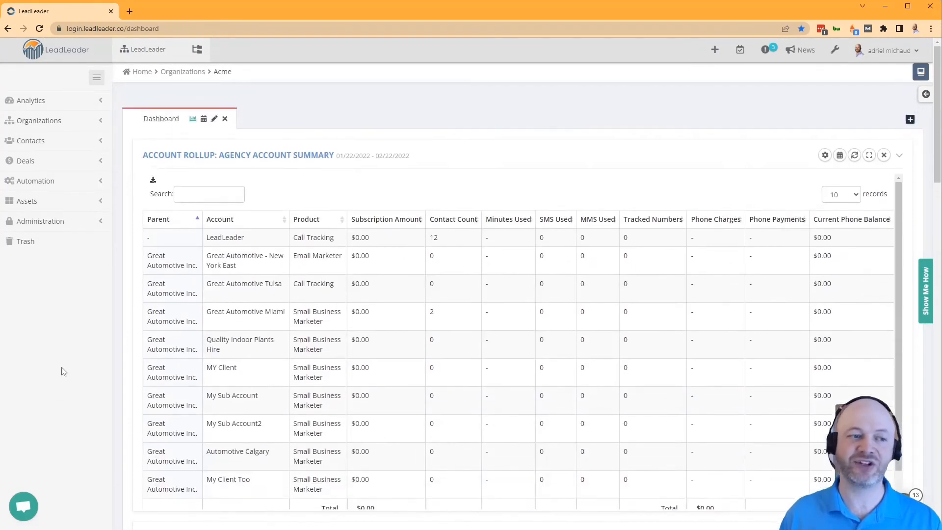
left_click(193, 120)
left_click(342, 205)
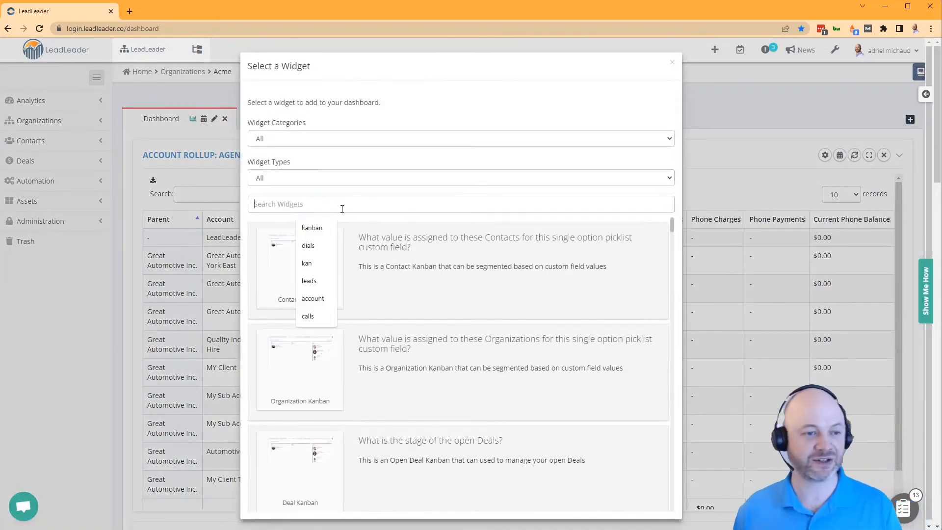
type("kanban")
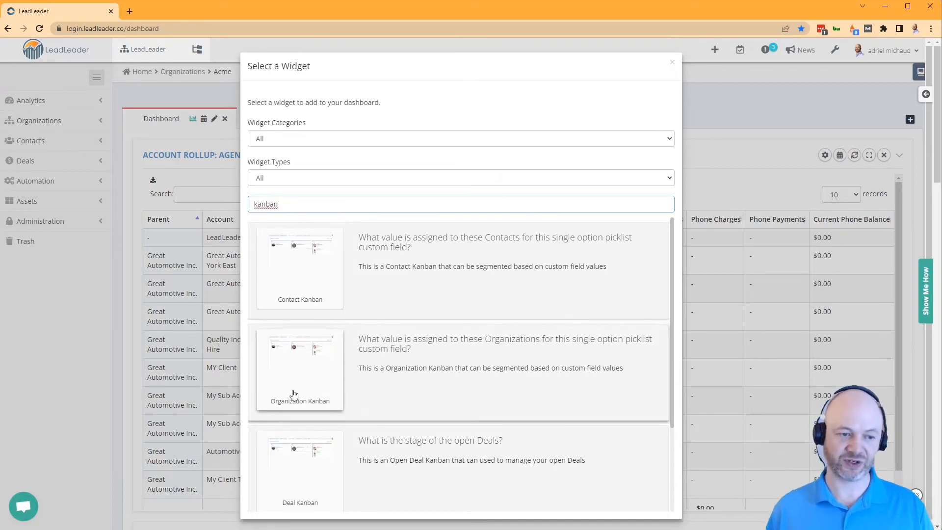
left_click(294, 394)
Configure the new Organization Kanban with the Classification custom field and a page size of 10, and check its organization segment filter
scroll(128, 226, "down", 15)
scroll(121, 226, "down", 20)
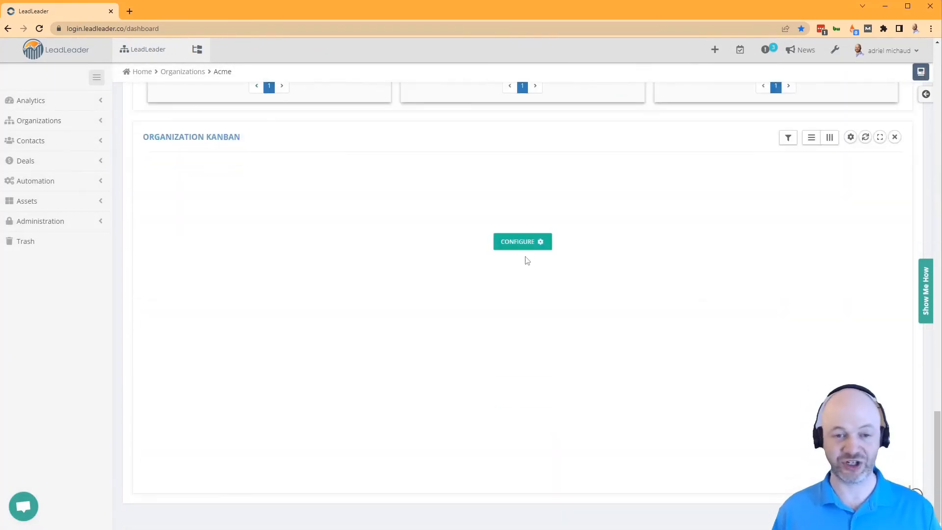
left_click(536, 241)
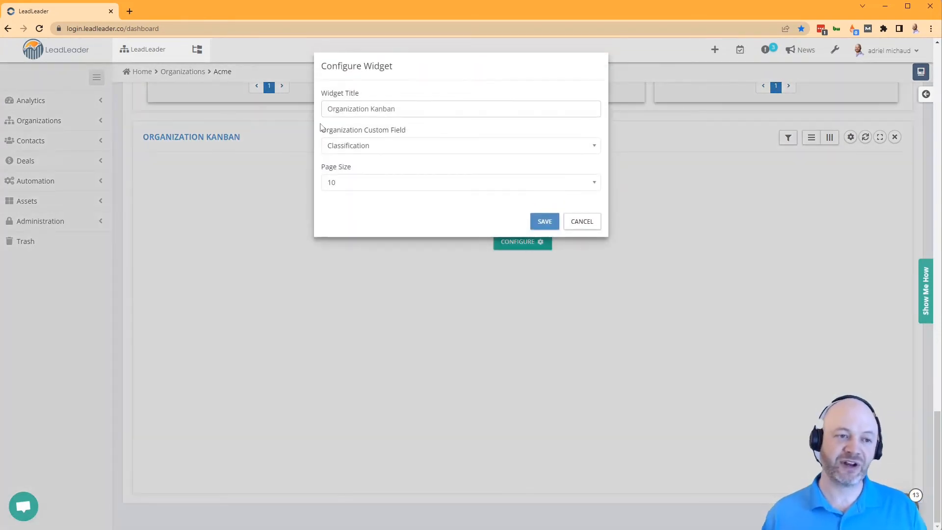
left_click(381, 153)
left_click(363, 182)
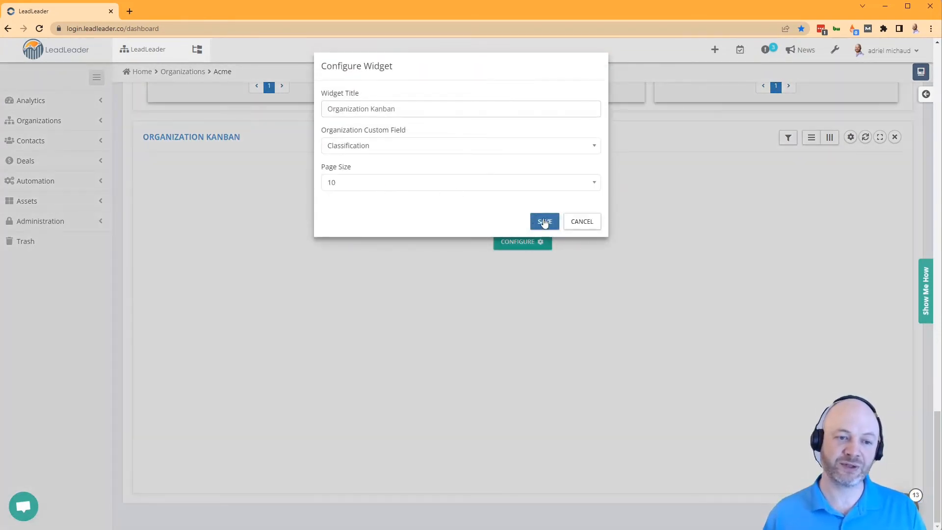
left_click(544, 223)
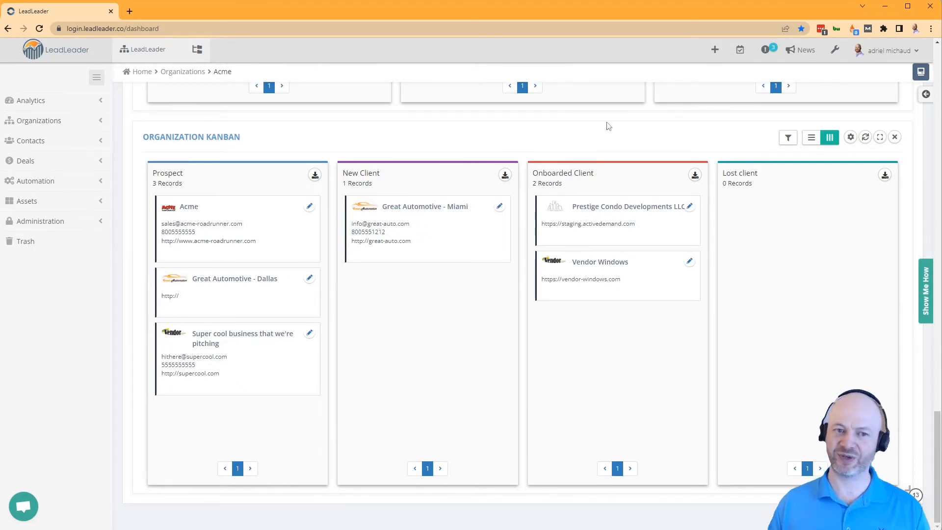
left_click(787, 141)
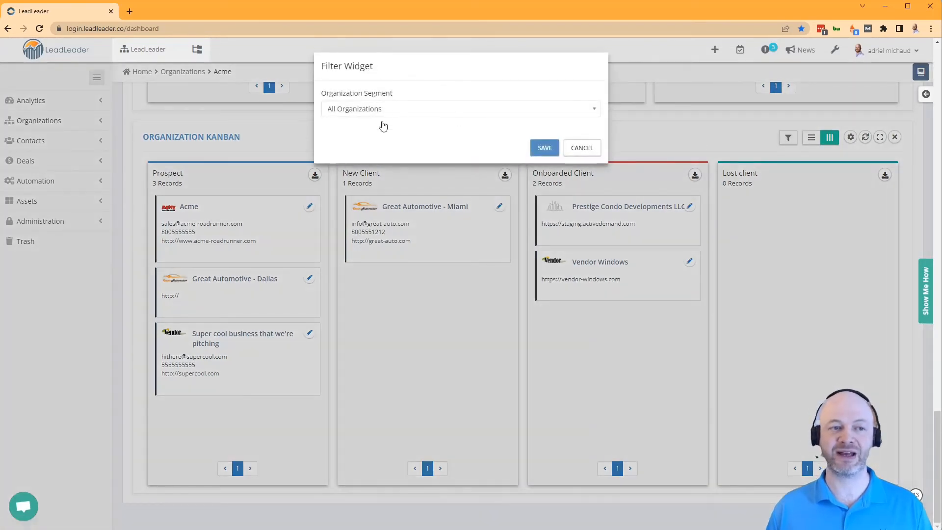
left_click(591, 150)
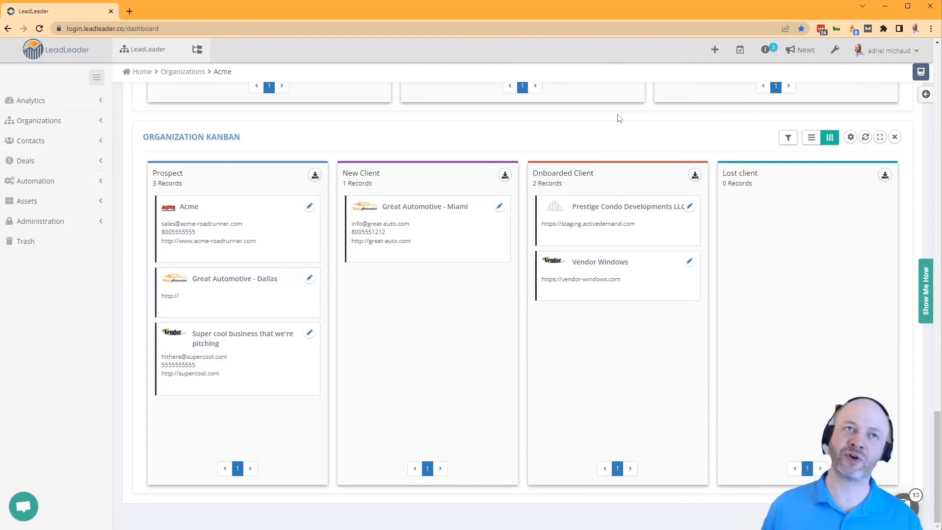
Open Acme's full edit page from the new kanban board and start creating a client account for it
left_click(310, 207)
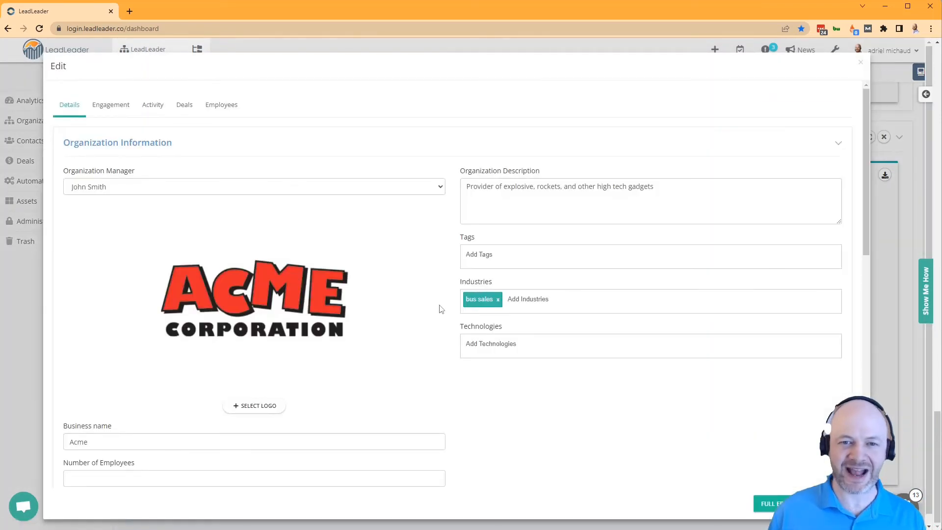
left_click(789, 504)
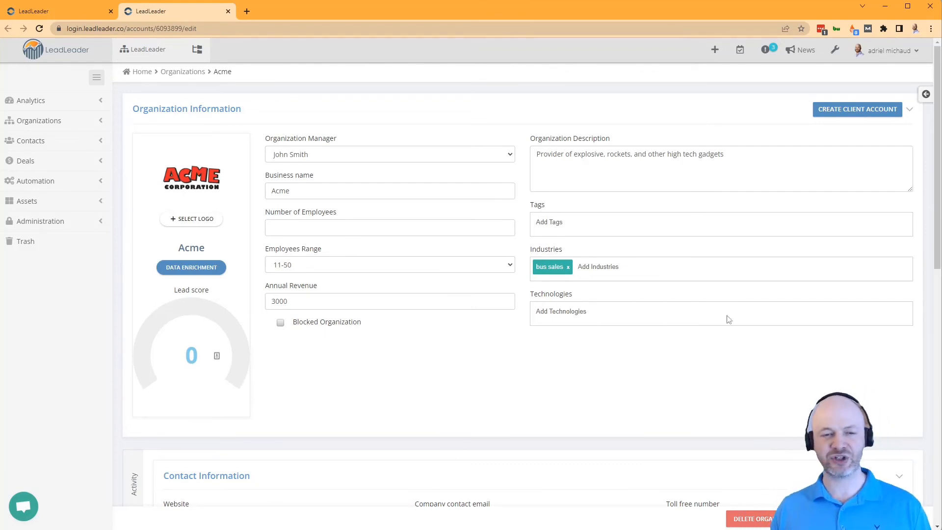
left_click(854, 113)
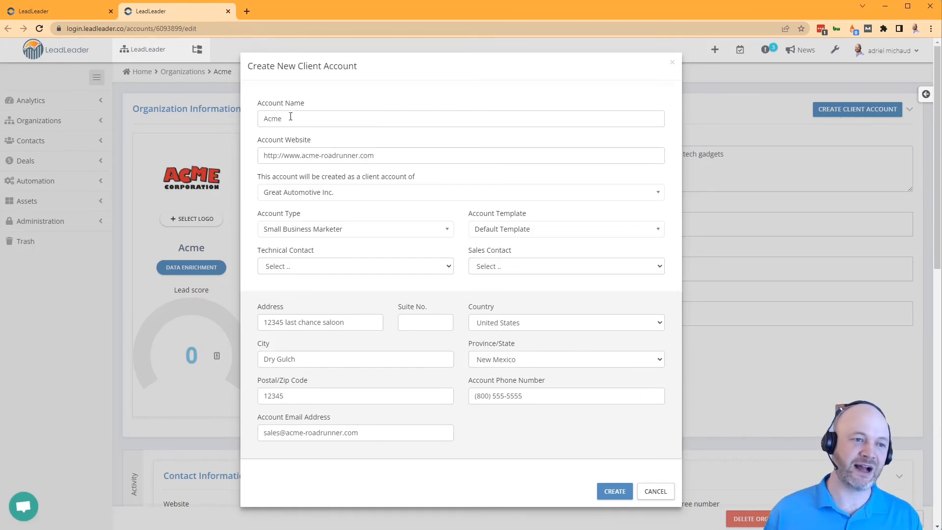
Make the new Acme account a client account of LeadLeader and choose the Martial Arts Segment Account Template
left_click(329, 197)
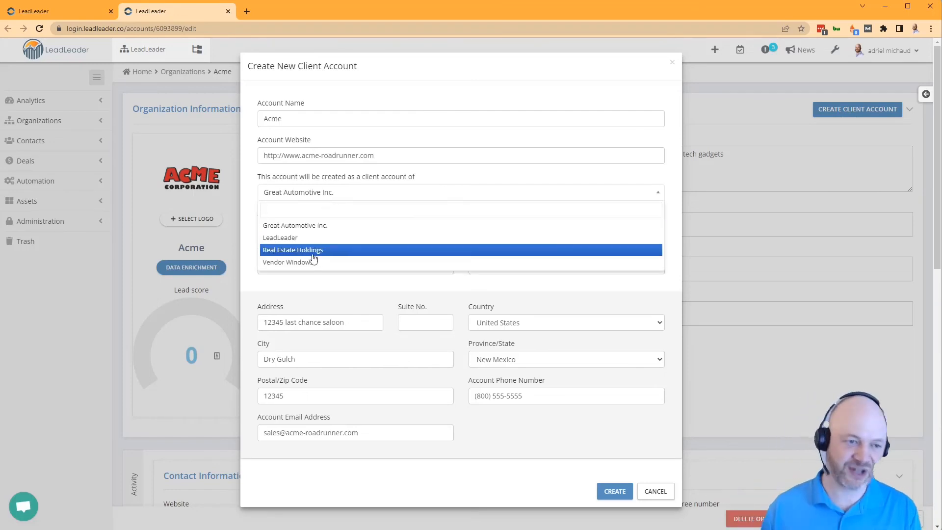
left_click(363, 239)
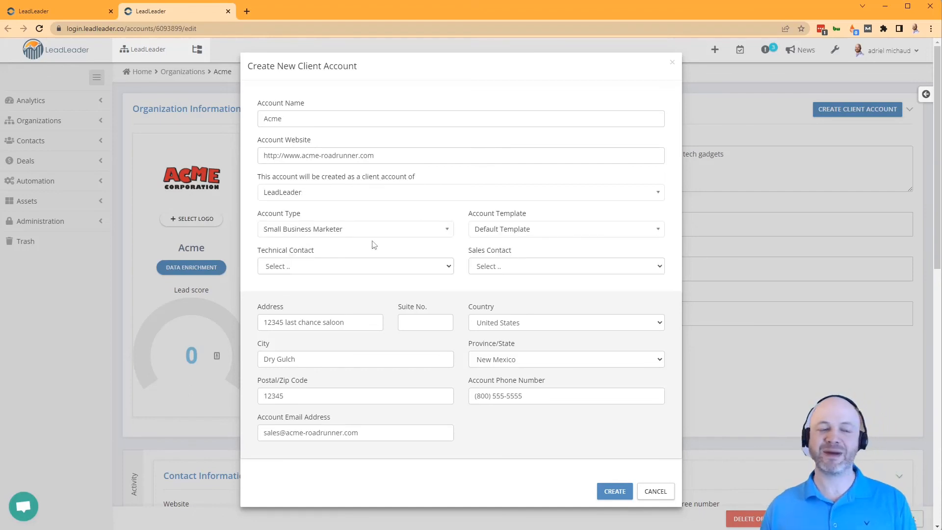
left_click(385, 193)
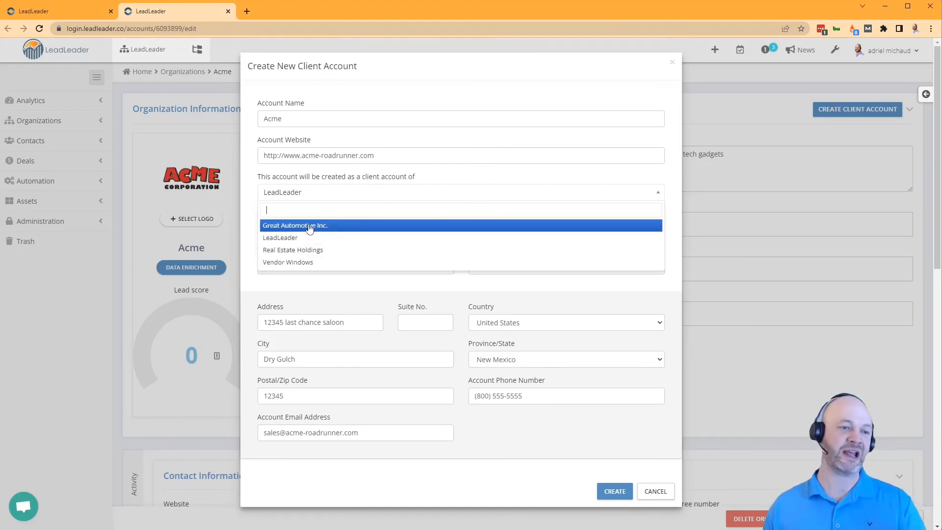
left_click(313, 193)
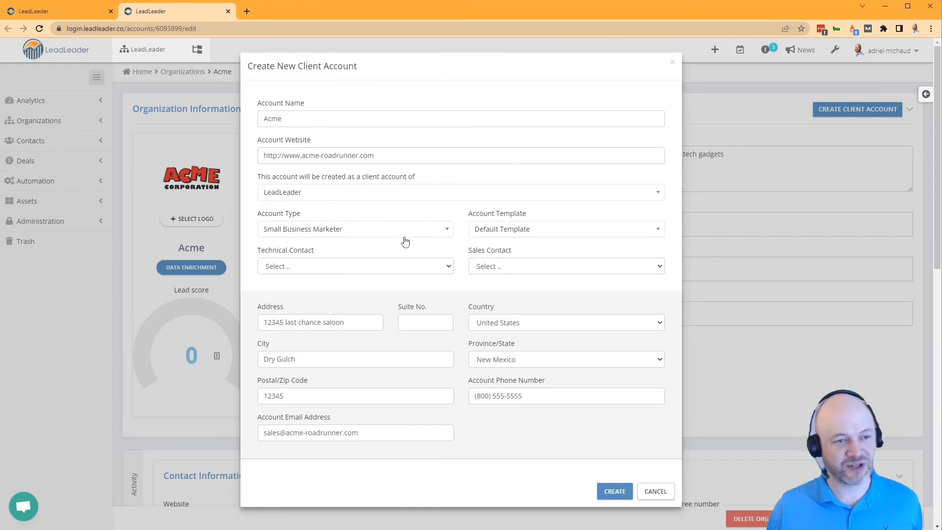
left_click(522, 230)
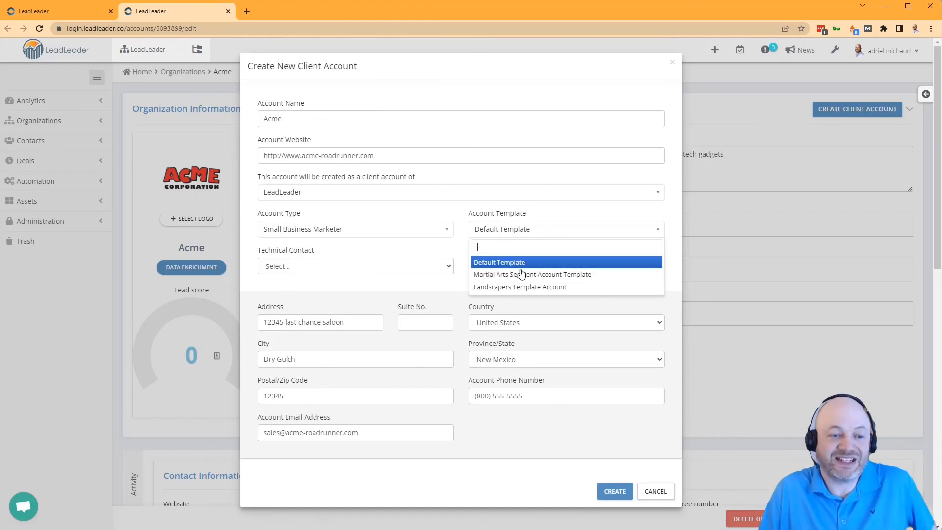
left_click(534, 277)
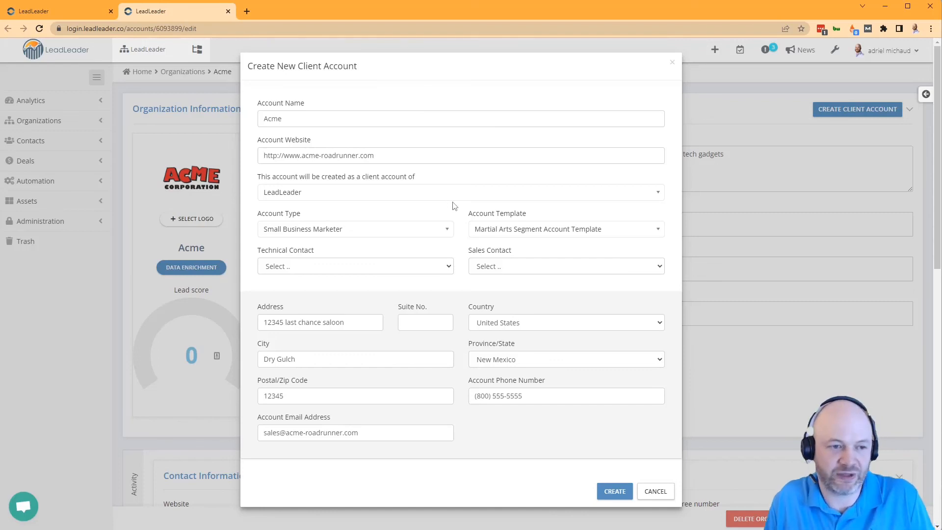
Assign a technical contact and a sales contact to the new Acme account, and cancel the account creation
left_click(445, 267)
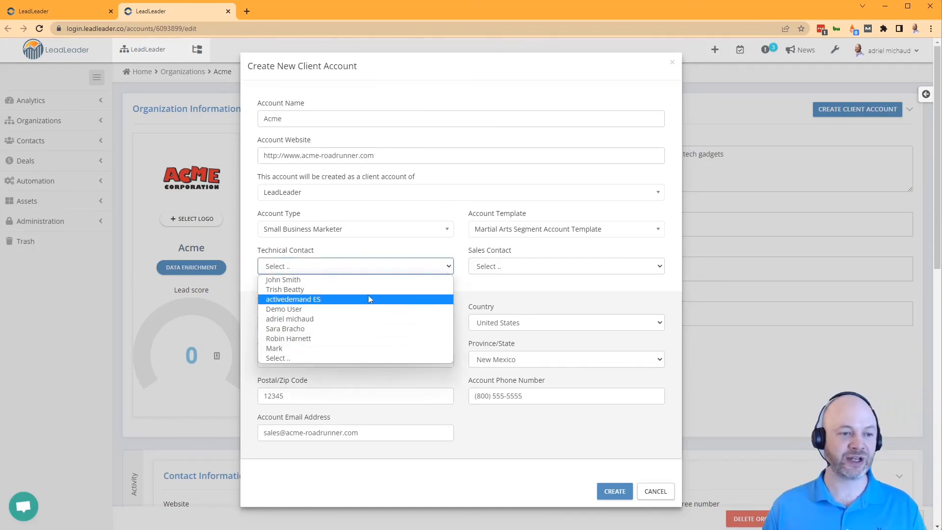
left_click(368, 281)
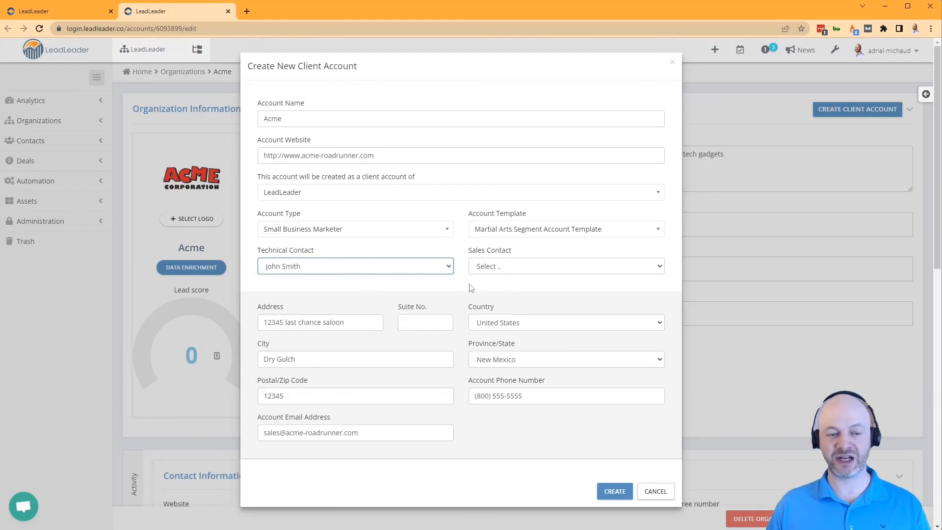
left_click(496, 267)
left_click(499, 278)
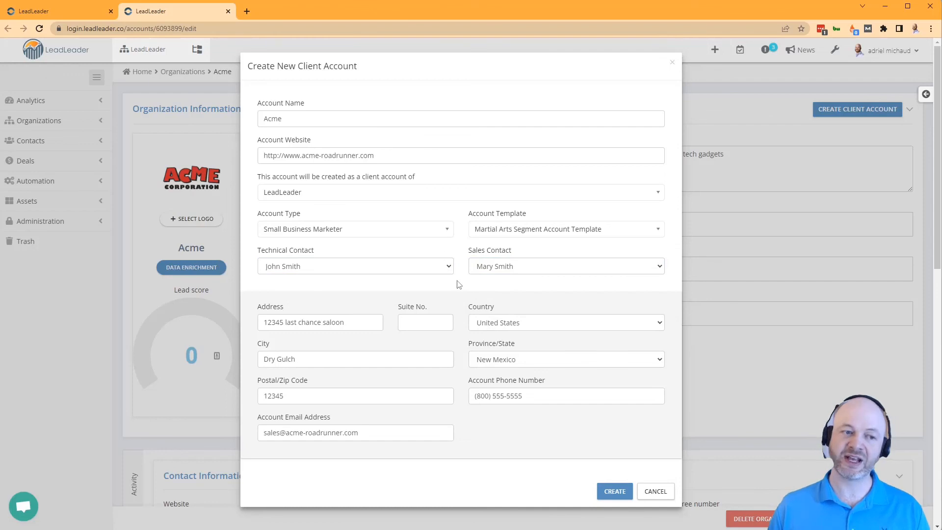
left_click(612, 490)
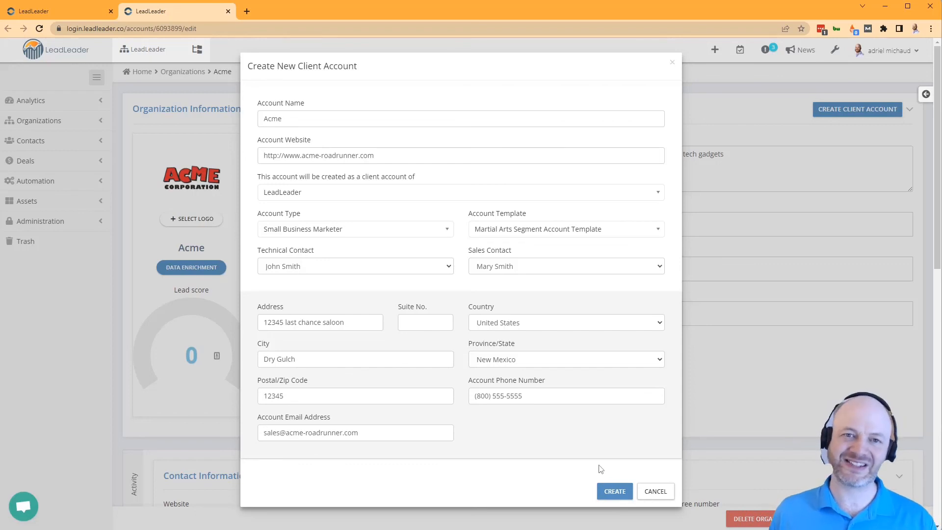
left_click(656, 492)
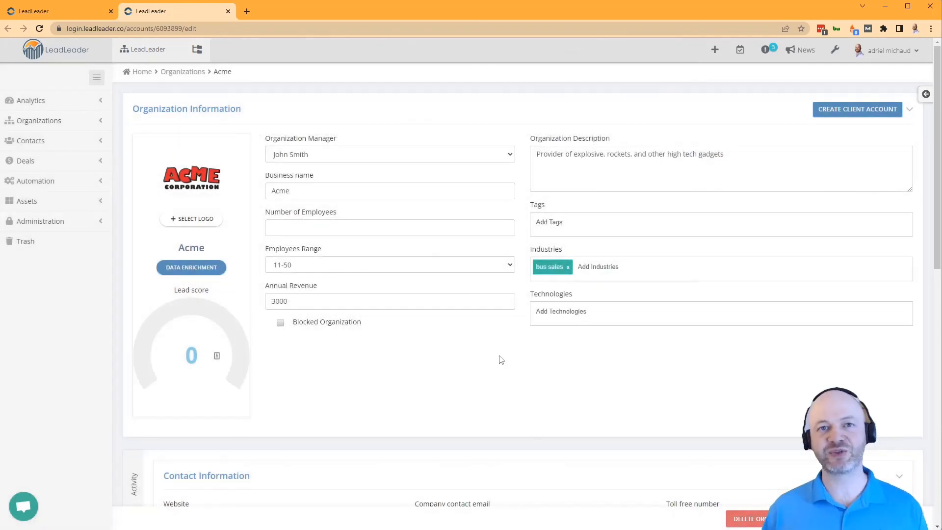